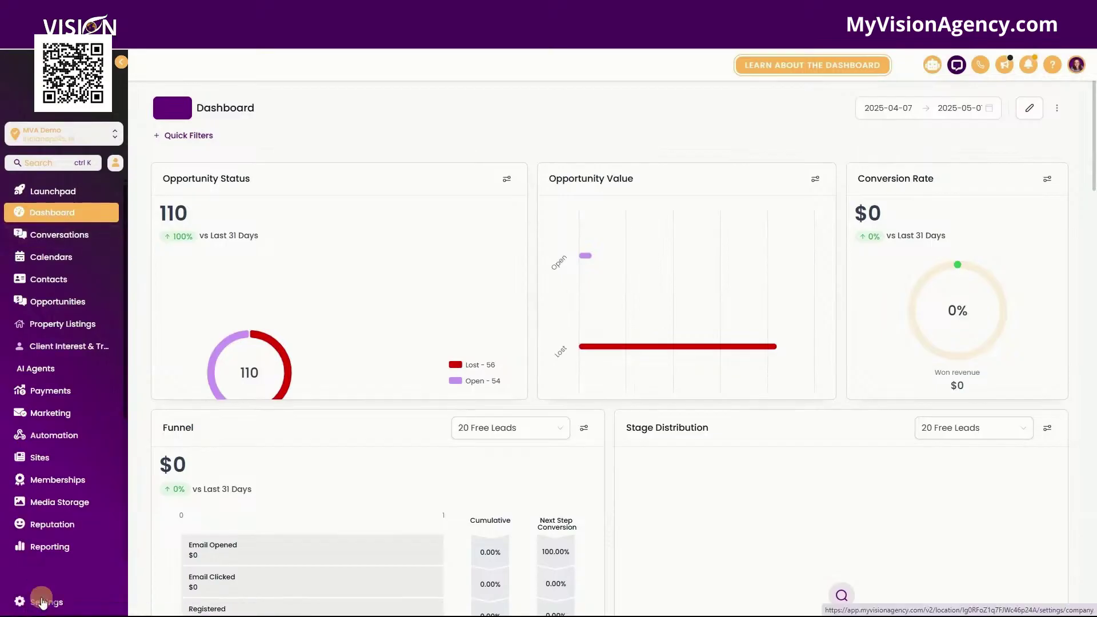
- Go to account Settings and show the Knowledge Base page with its one existing knowledge base
click(41, 602)
click(63, 402)
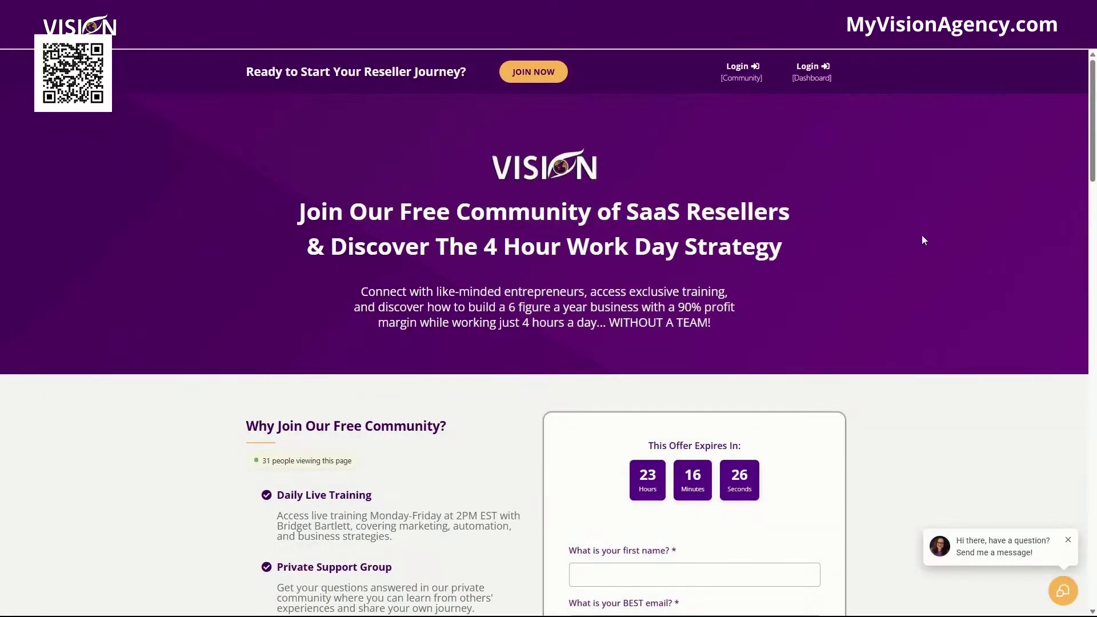
scroll(923, 240, down, 2)
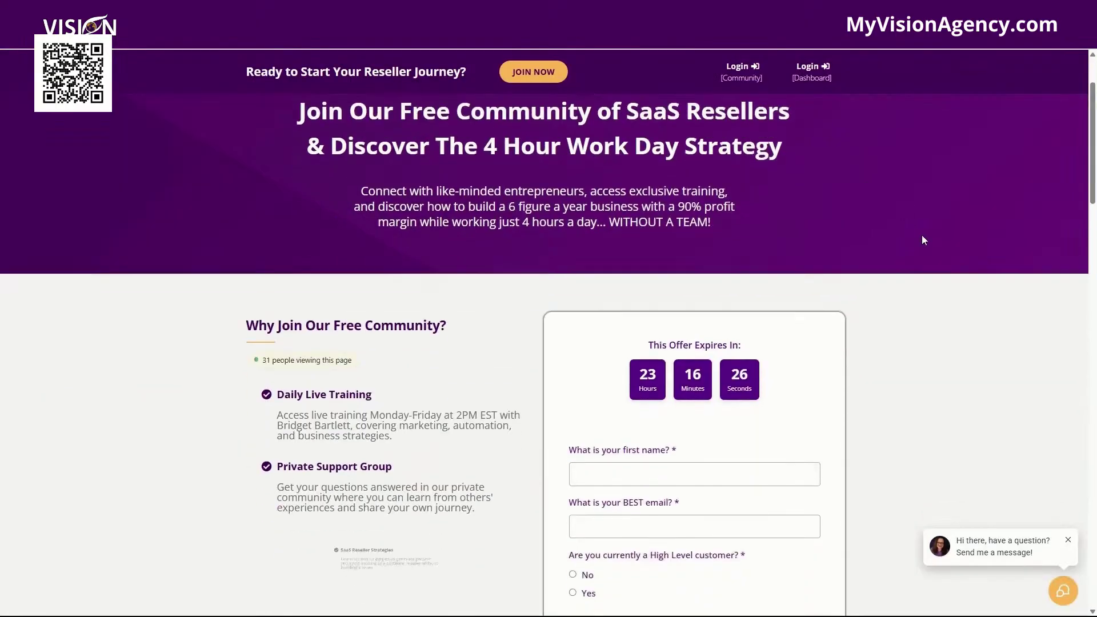
scroll(923, 241, down, 2)
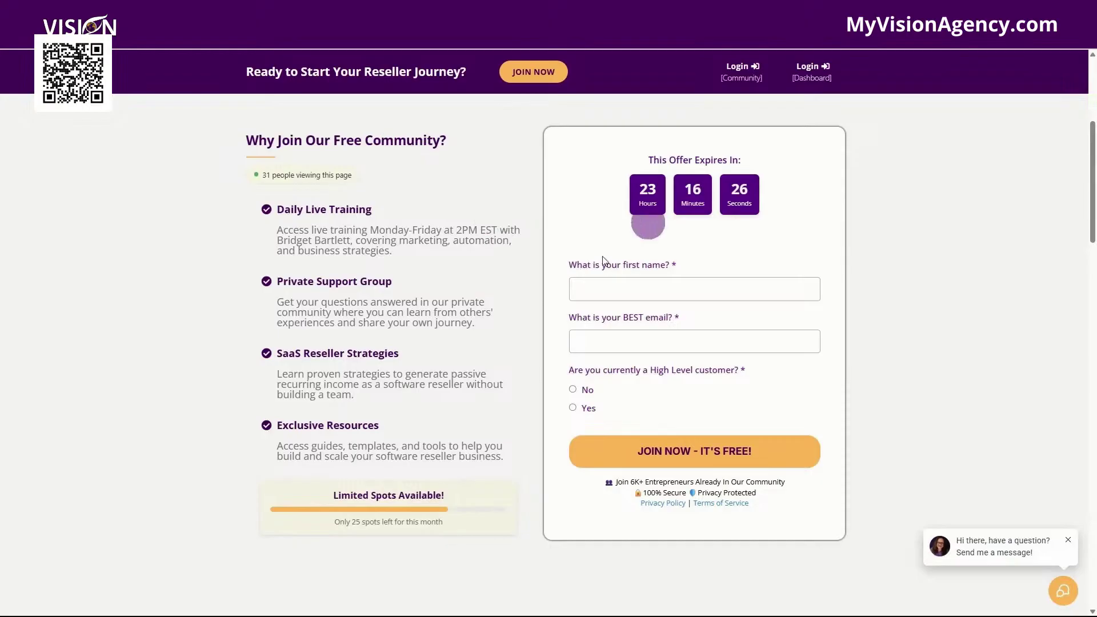
scroll(902, 262, down, 4)
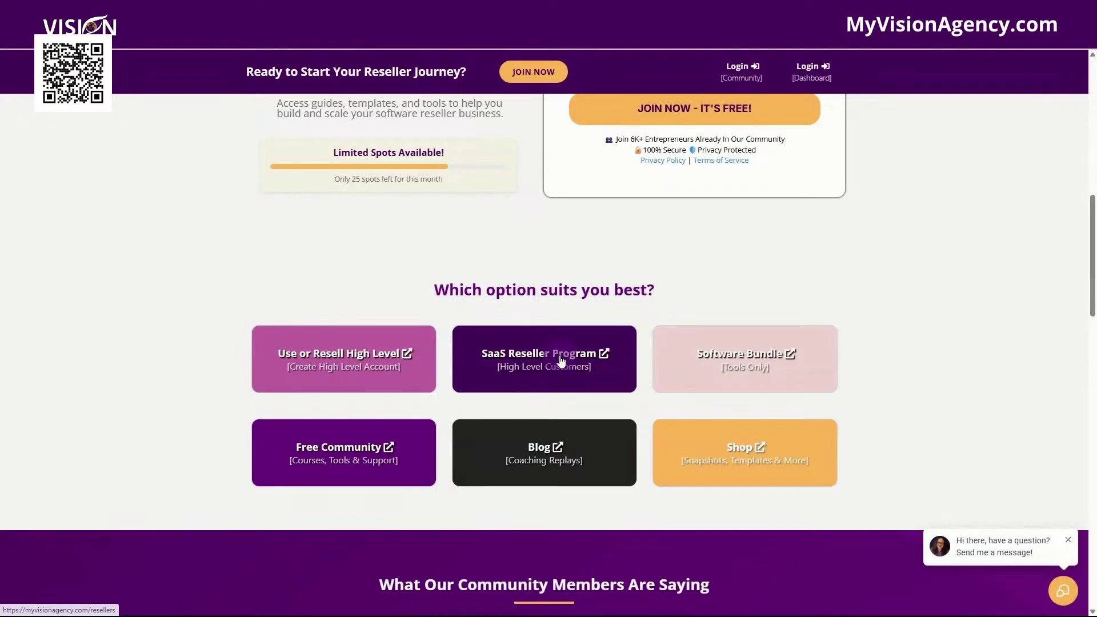
scroll(894, 260, up, 5)
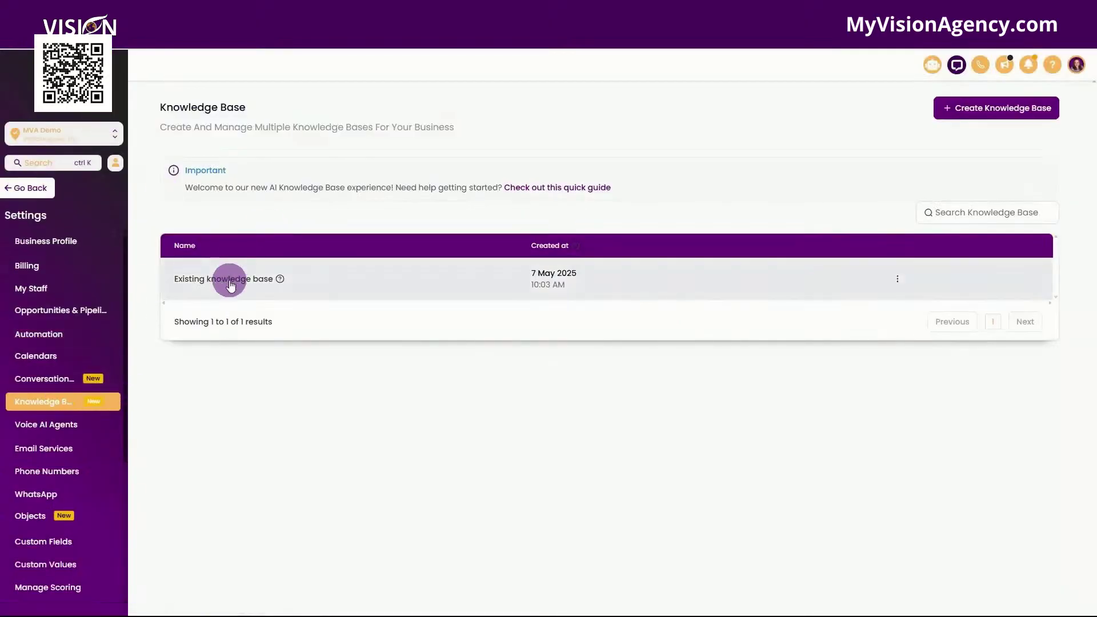
- Open 'Existing knowledge base' and select its Name and Description text
click(262, 281)
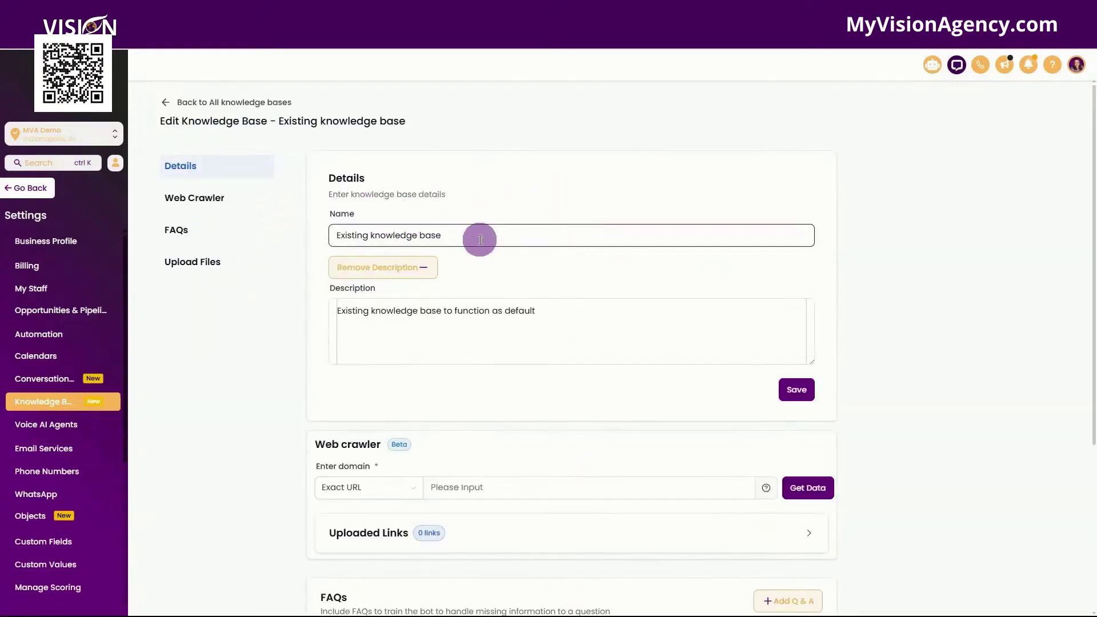
drag(477, 237, 317, 229)
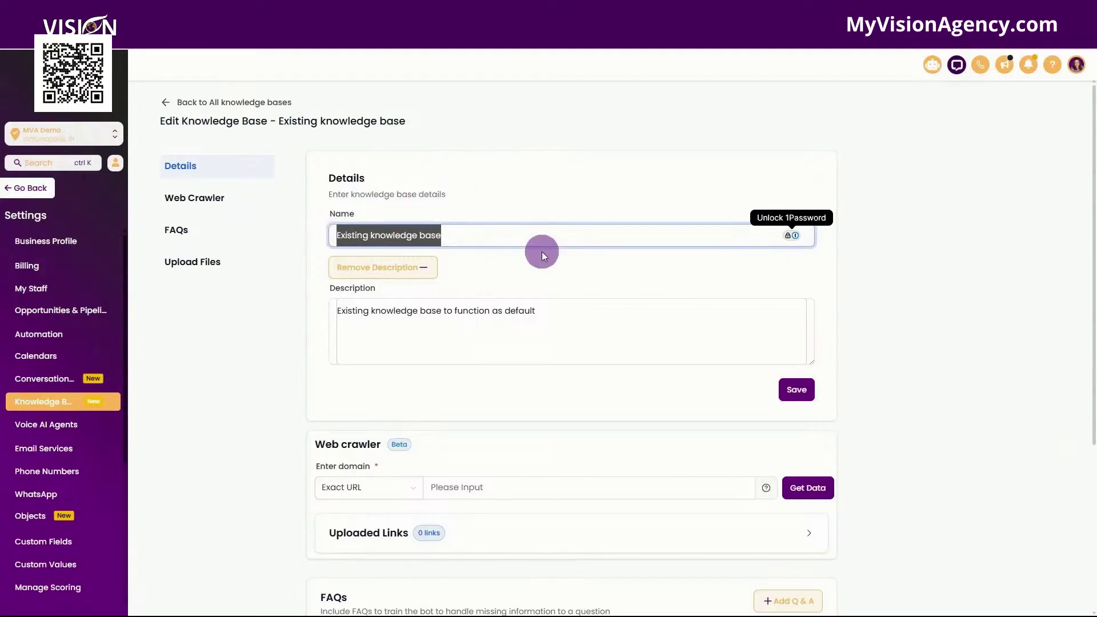
drag(565, 311, 341, 312)
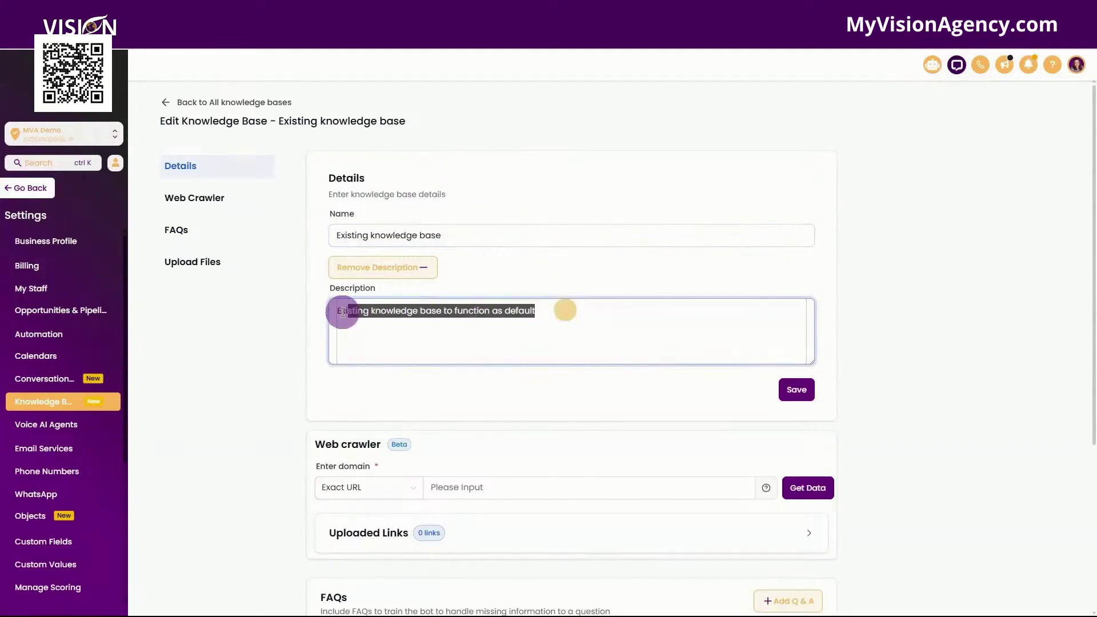
scroll(455, 341, down, 2)
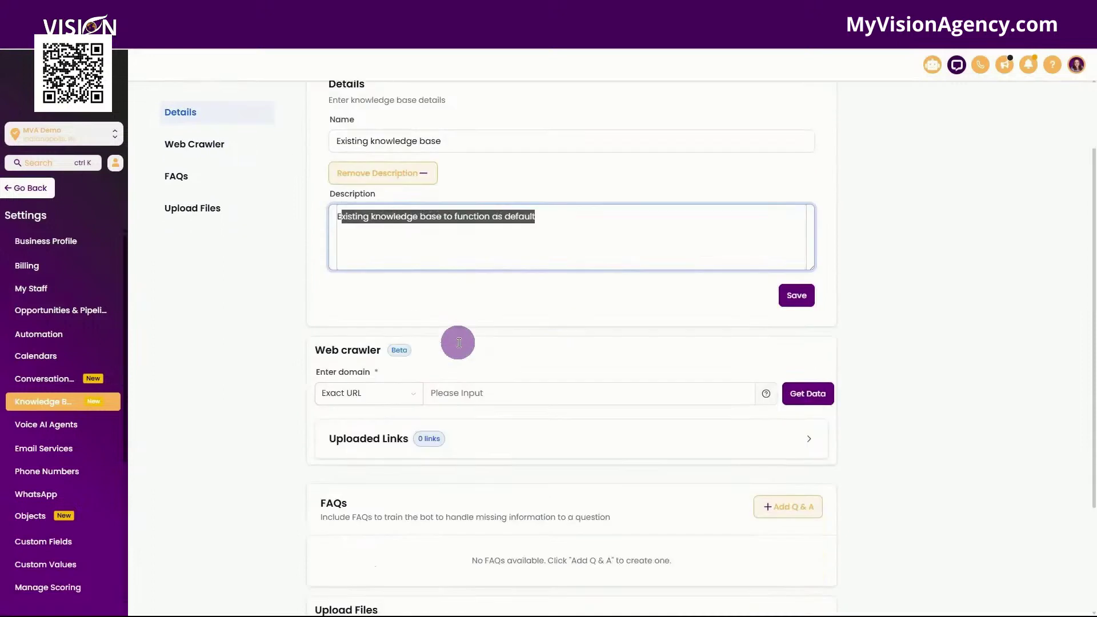
scroll(455, 339, down, 2)
click(374, 262)
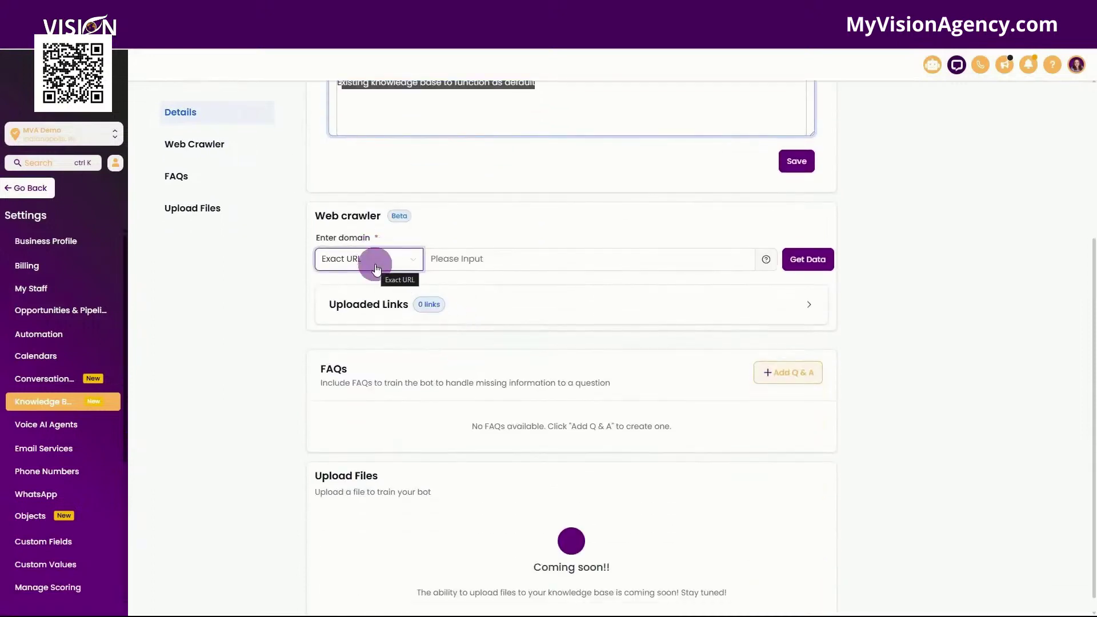
click(374, 261)
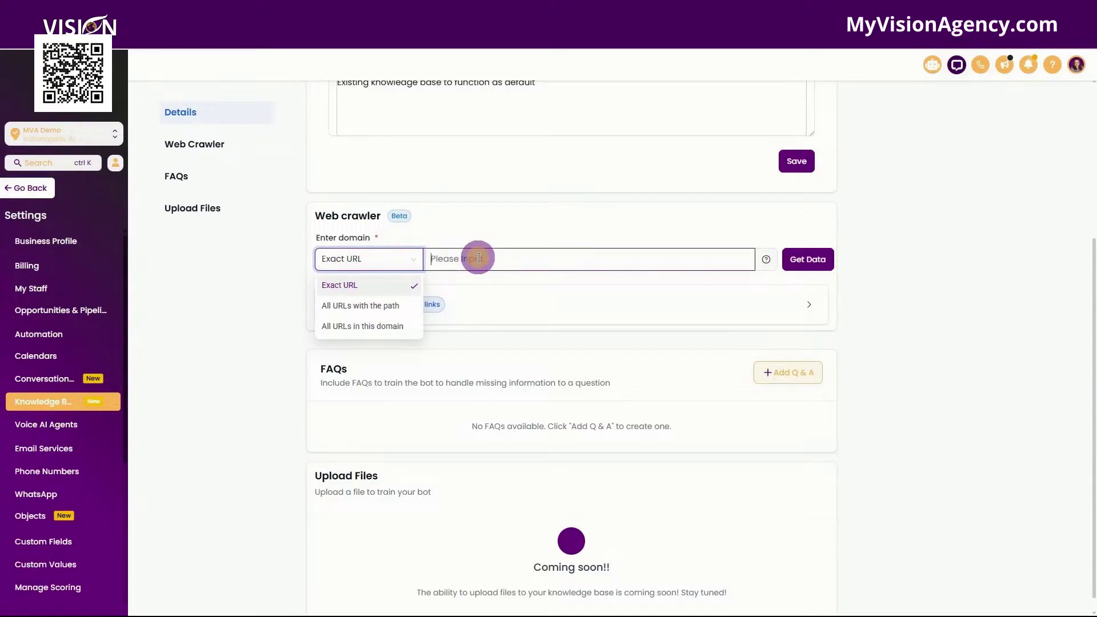
click(807, 260)
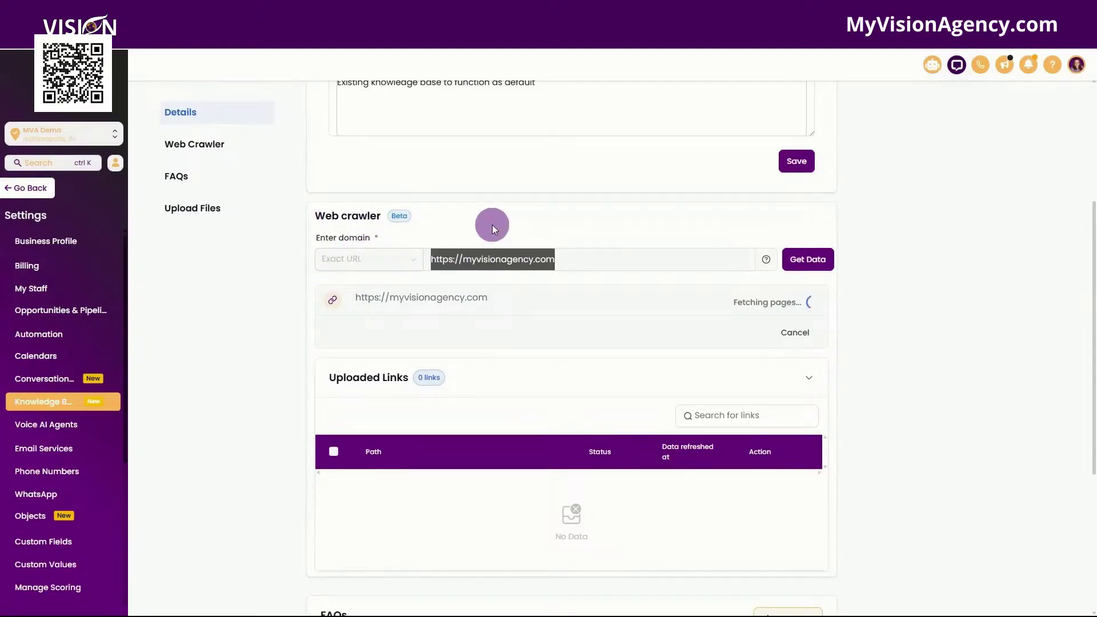
- Cancel the running fetch and set the crawl scope to 'All URLs with the path'
click(797, 334)
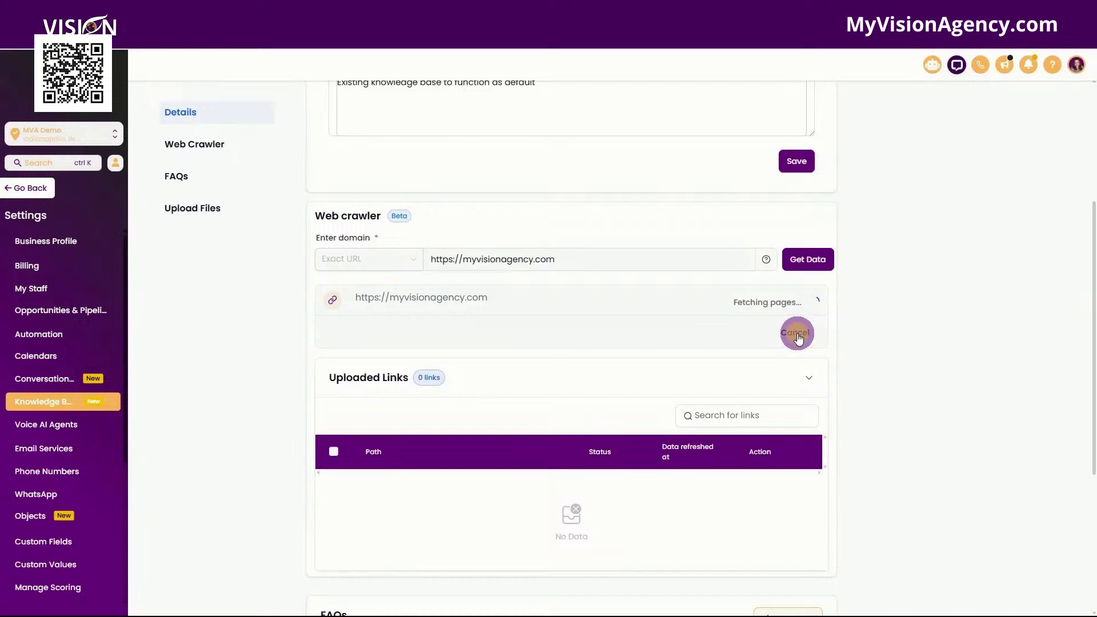
click(352, 262)
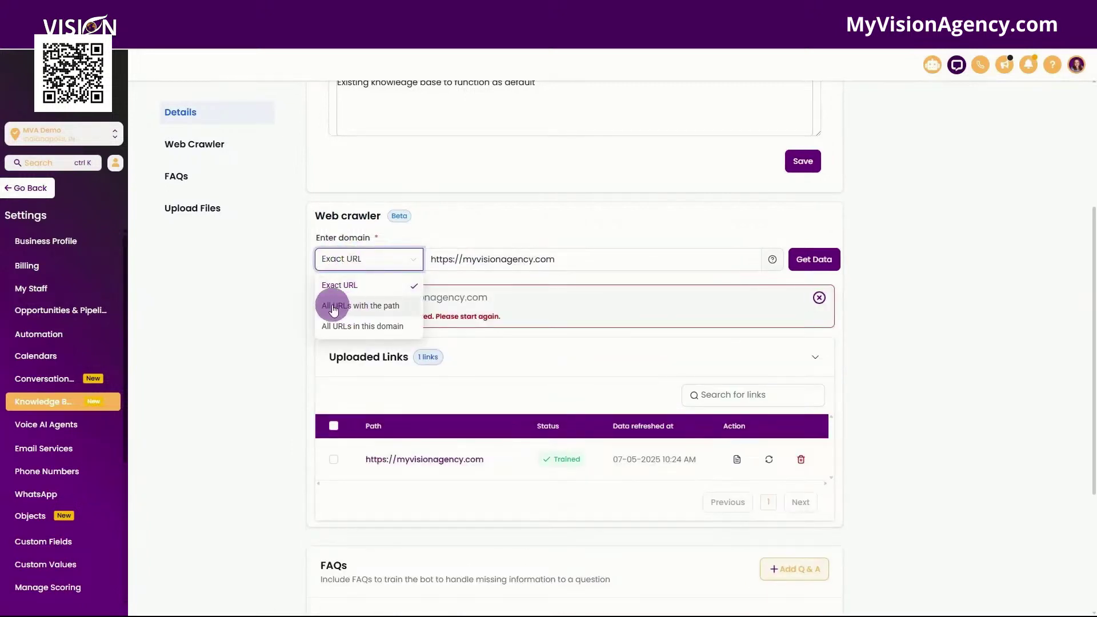
click(392, 307)
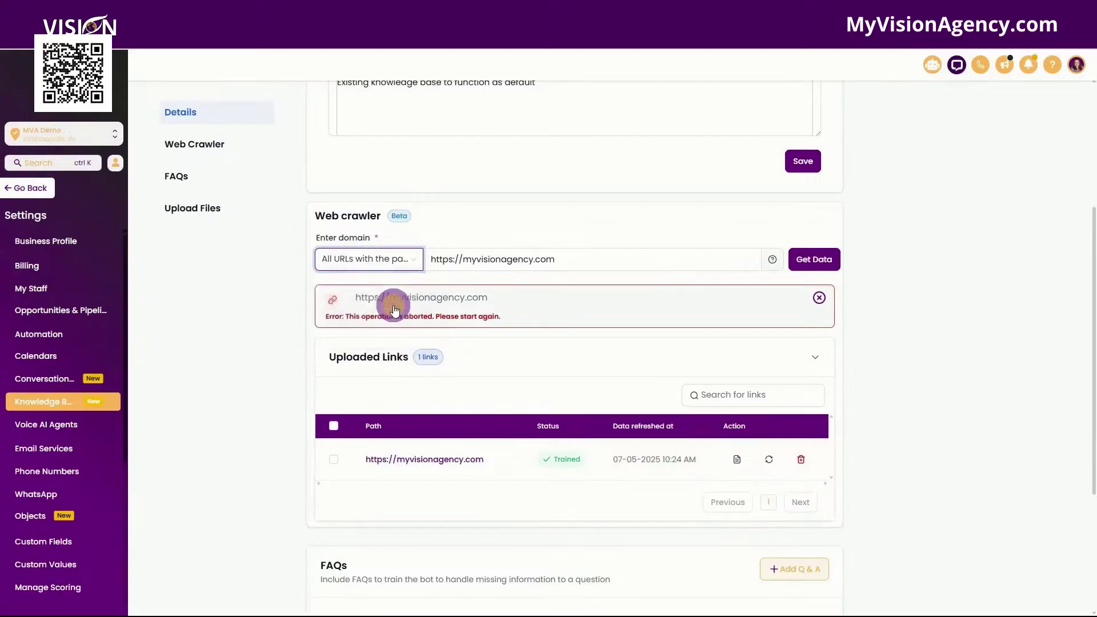
click(588, 264)
text(/high)
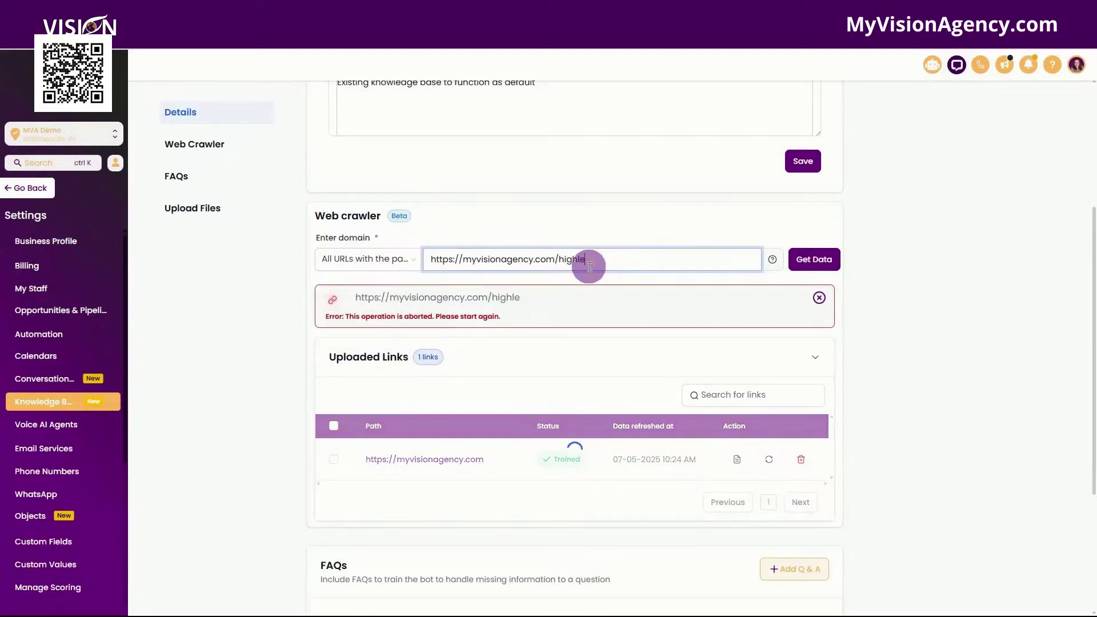
text(level)
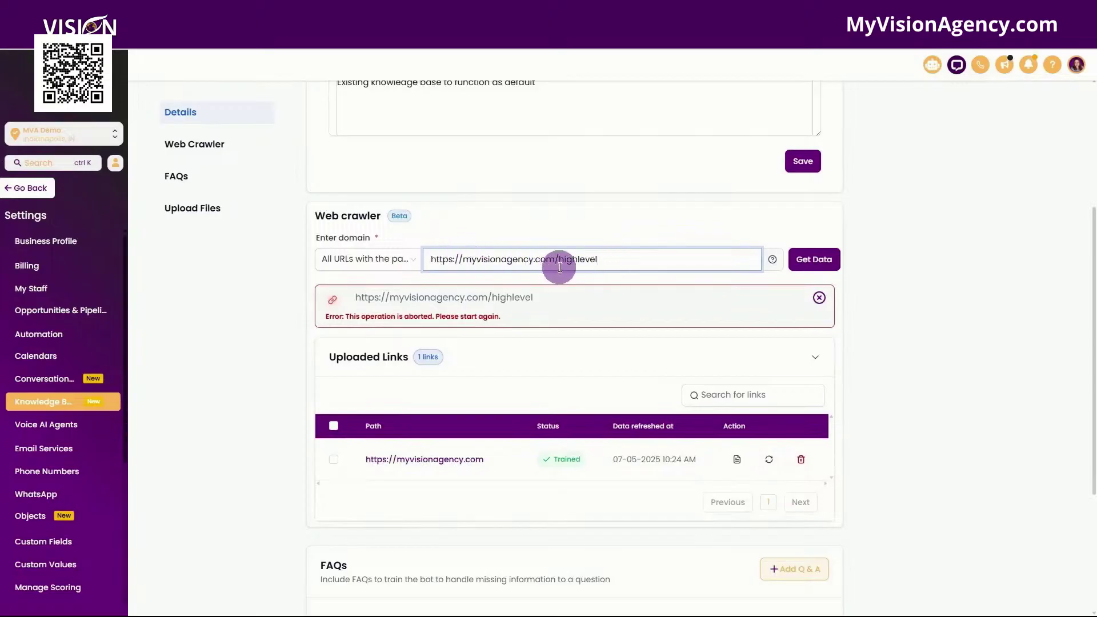
- Switch the scope to 'All URLs in this domain' and delete '/highlevel' from the URL
click(361, 266)
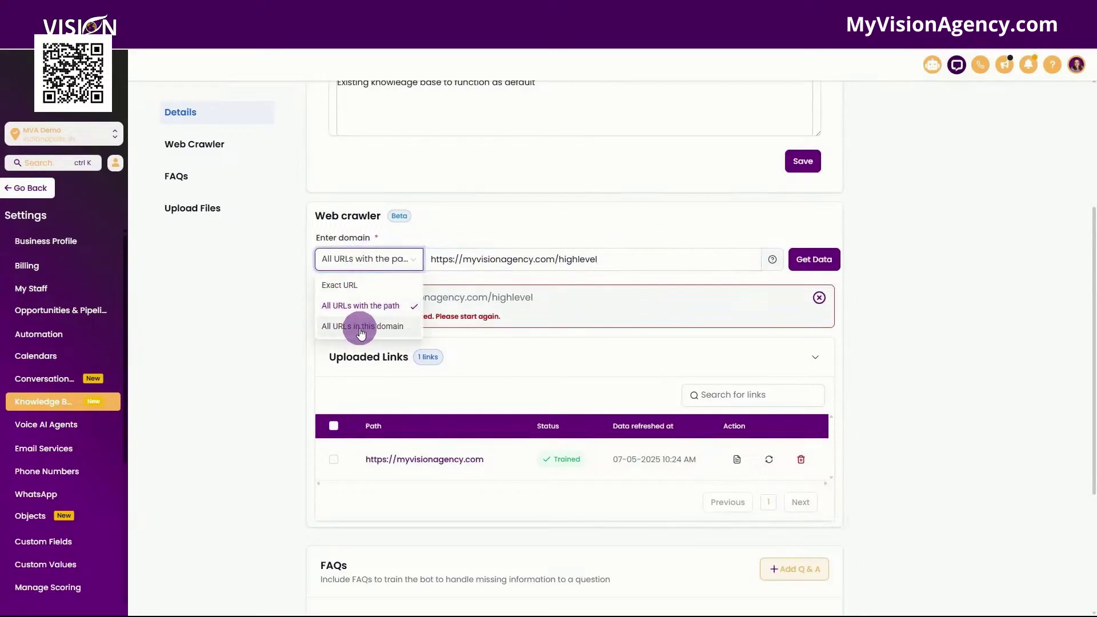
click(359, 329)
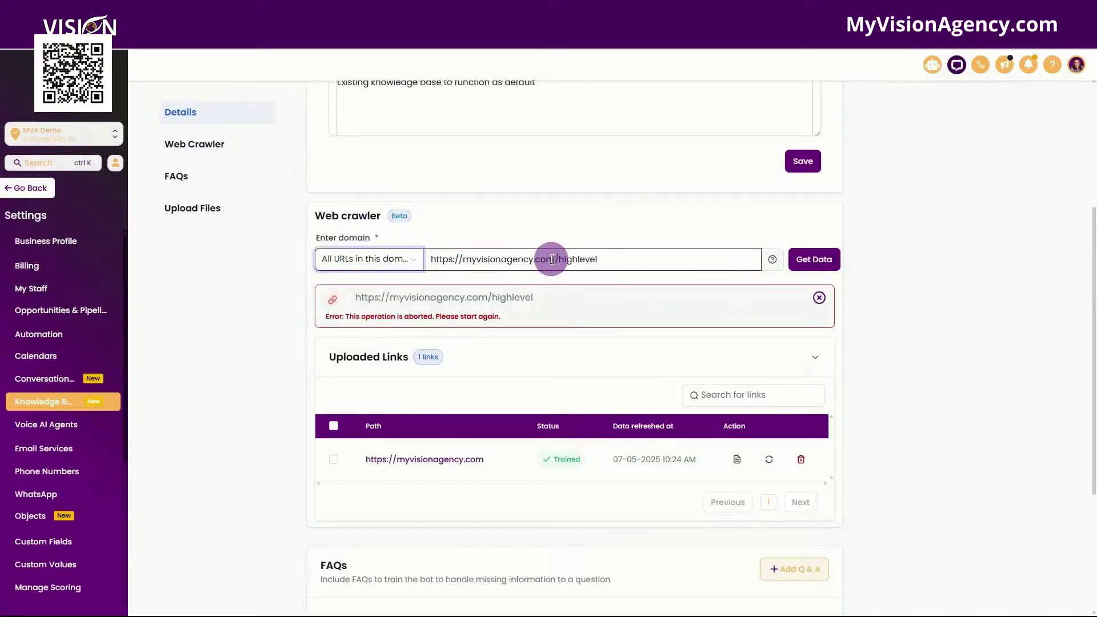
drag(555, 259, 657, 261)
key(BackSpace)
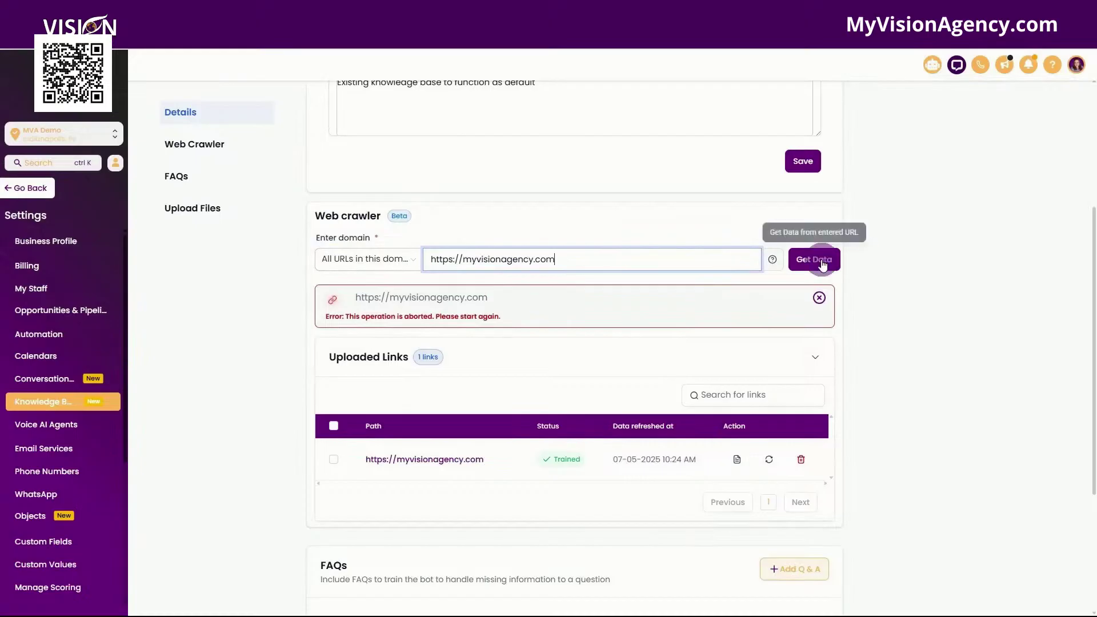
scroll(896, 264, down, 2)
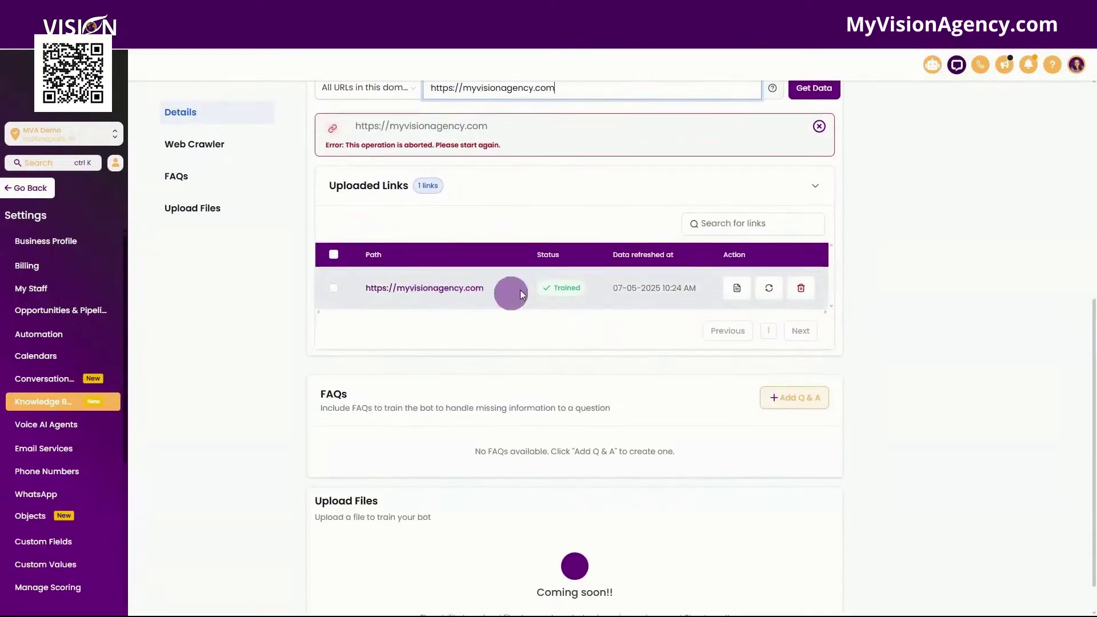
- Preview and close the scraped website data, then re-crawl the myvisionagency.com link
click(735, 289)
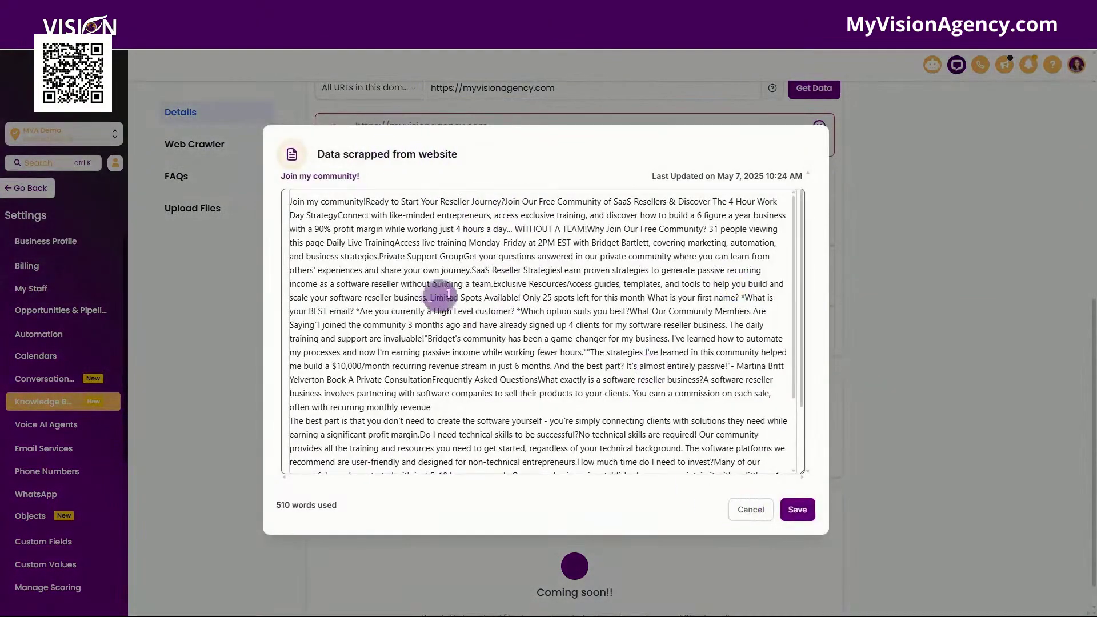
click(748, 509)
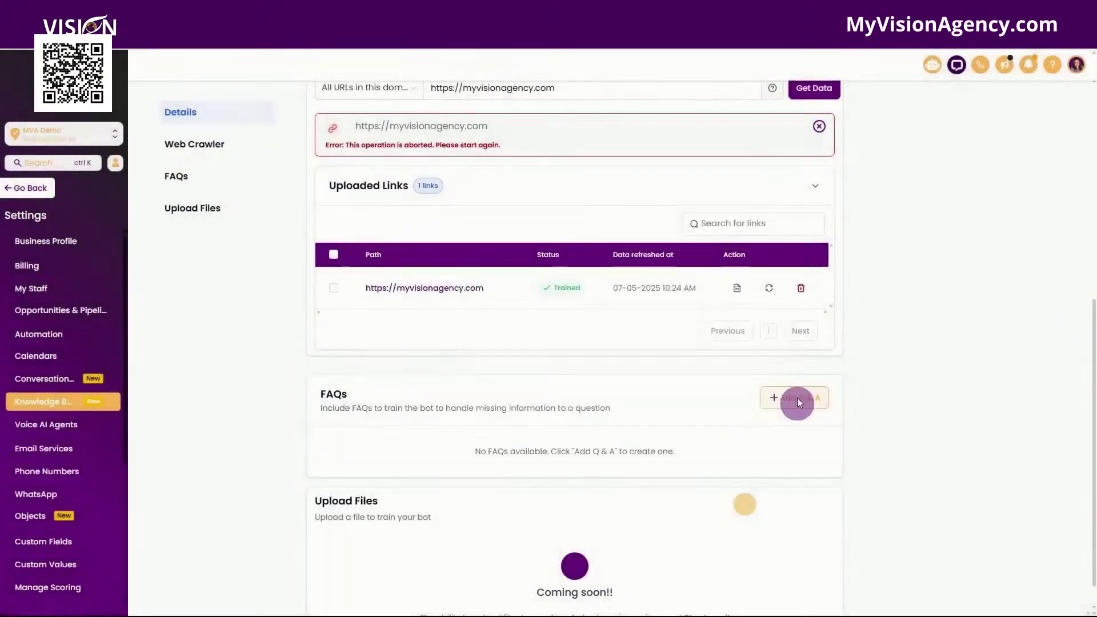
click(771, 288)
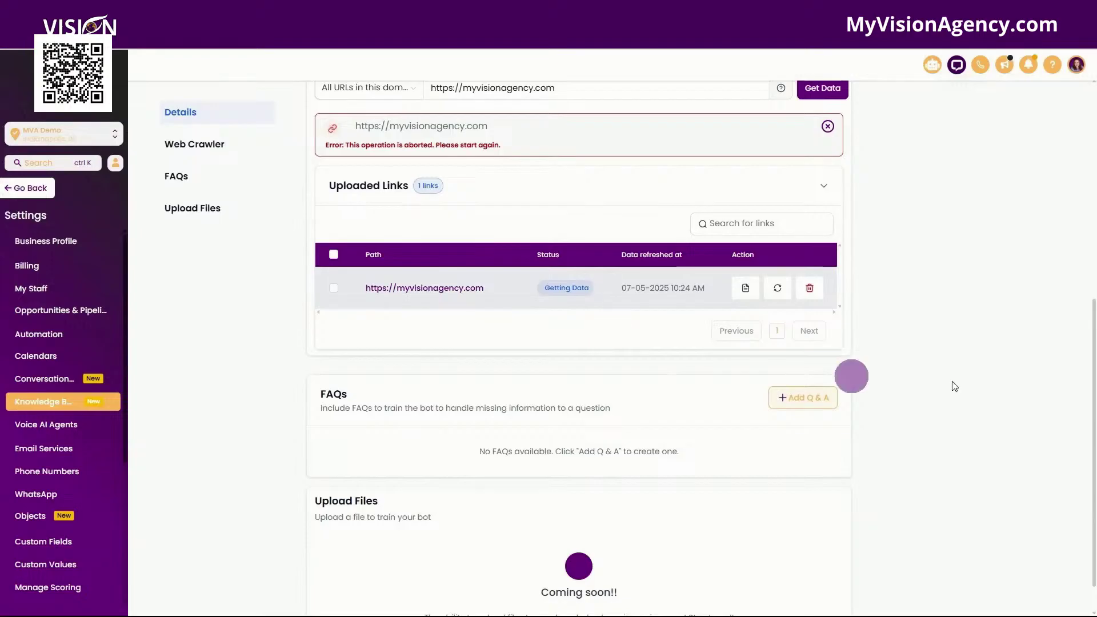
scroll(634, 417, down, 1)
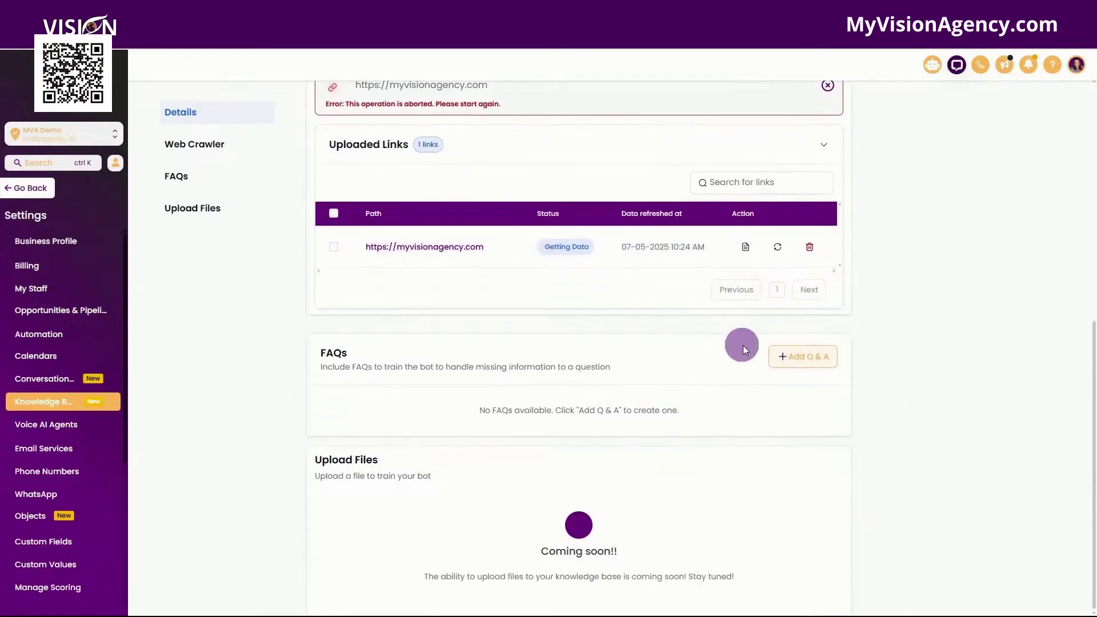
- Add a blank FAQ Q&A entry and place the cursor in its Question field
click(788, 356)
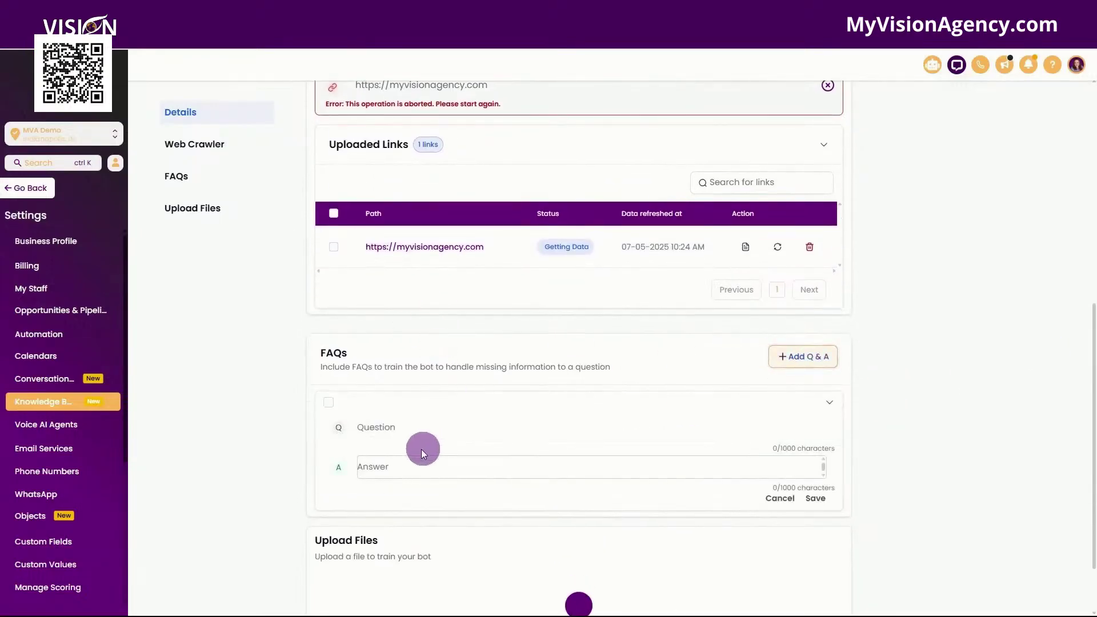
scroll(421, 449, down, 2)
click(381, 347)
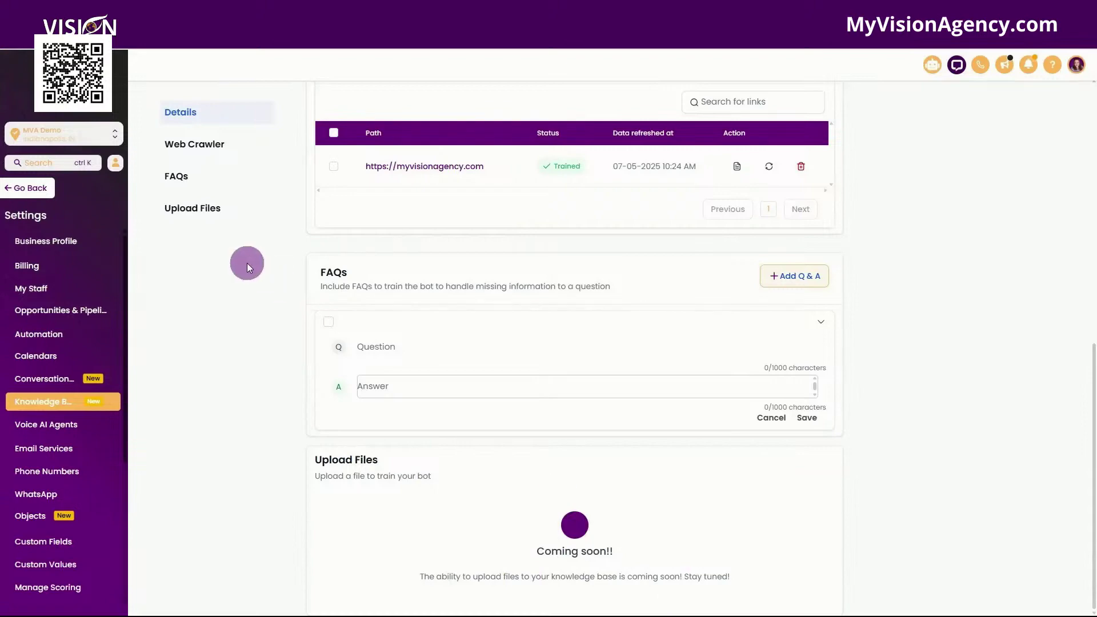
scroll(524, 399, up, 5)
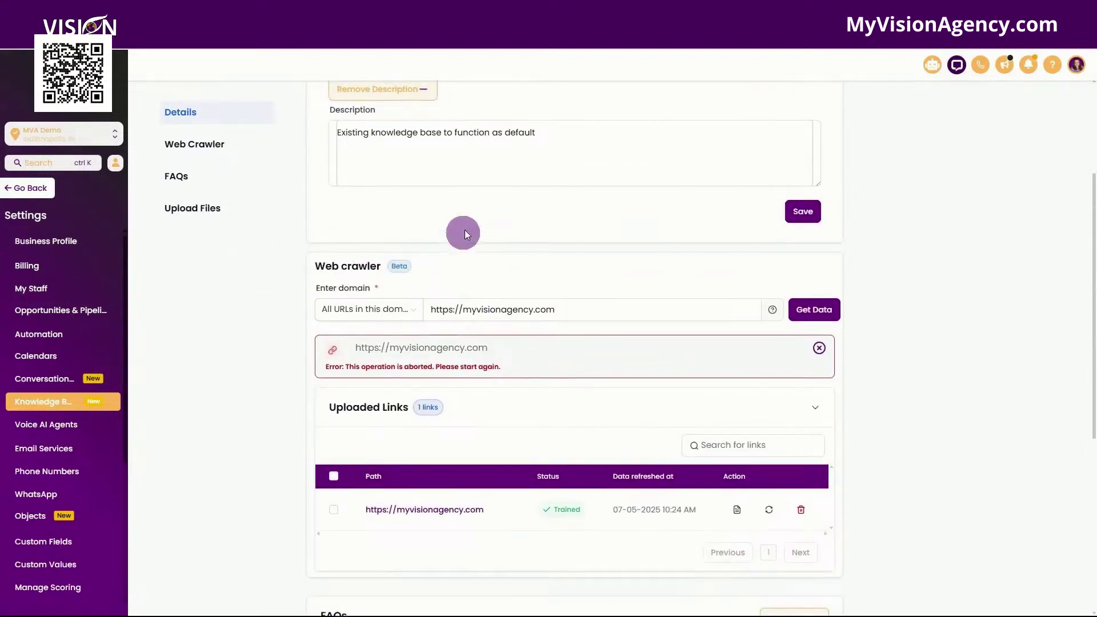
scroll(465, 228, up, 3)
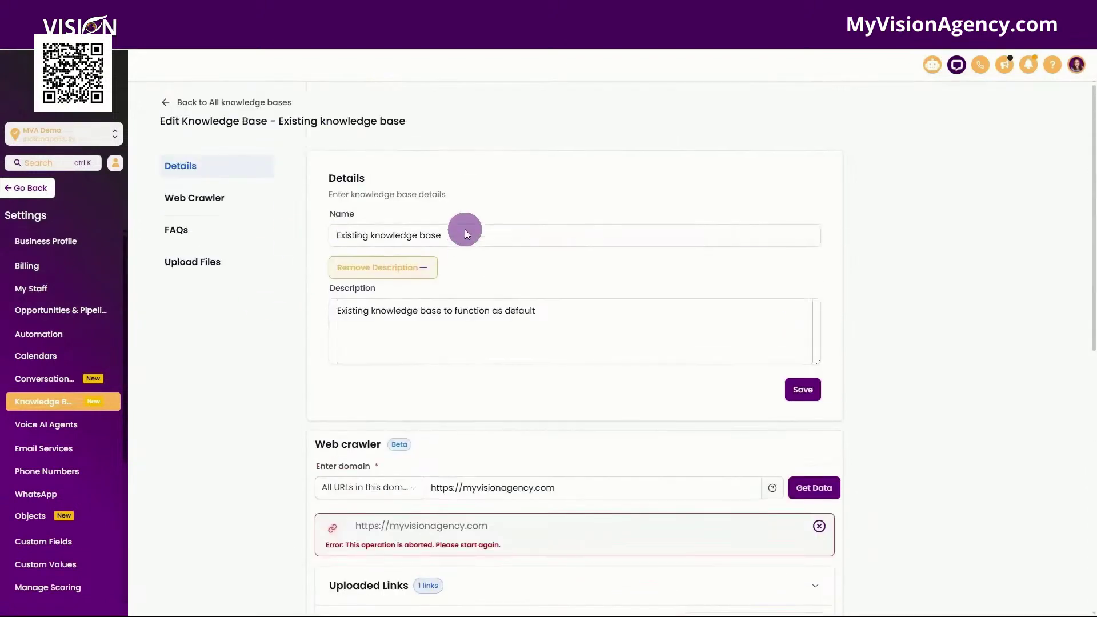
- Show General Support Bot's Bot Training tab, briefly opening and dismissing the new knowledge base form
click(283, 103)
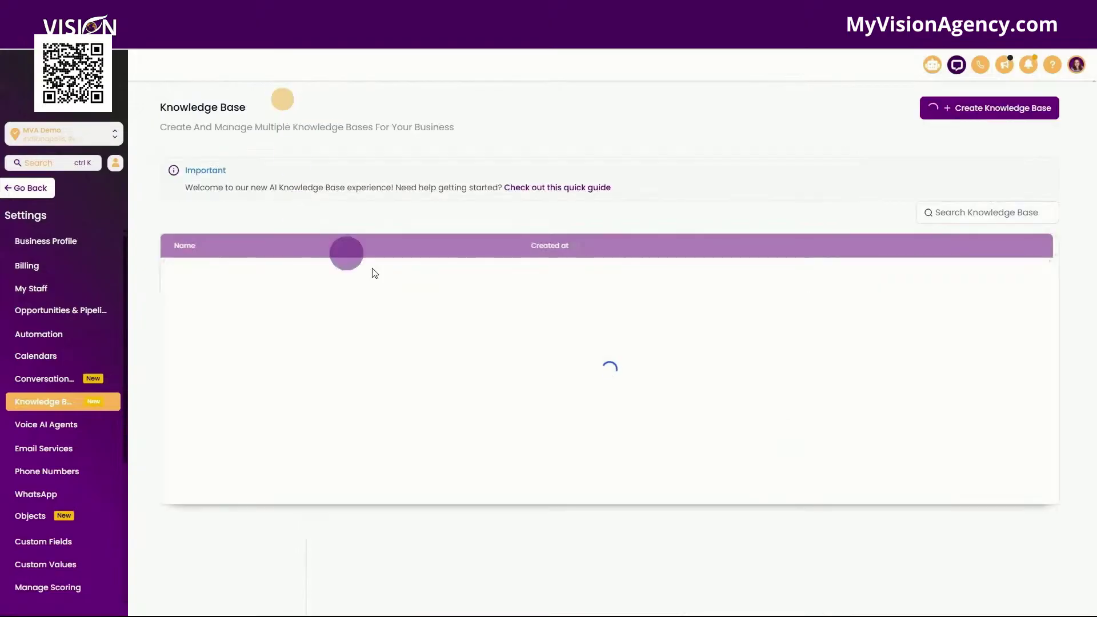
click(56, 384)
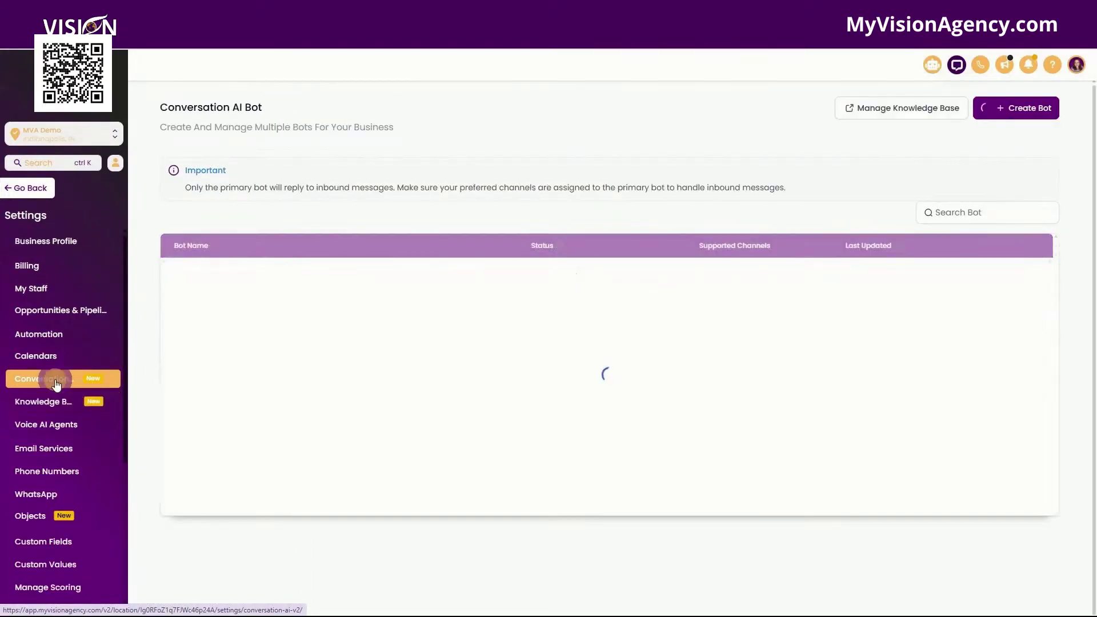
click(211, 274)
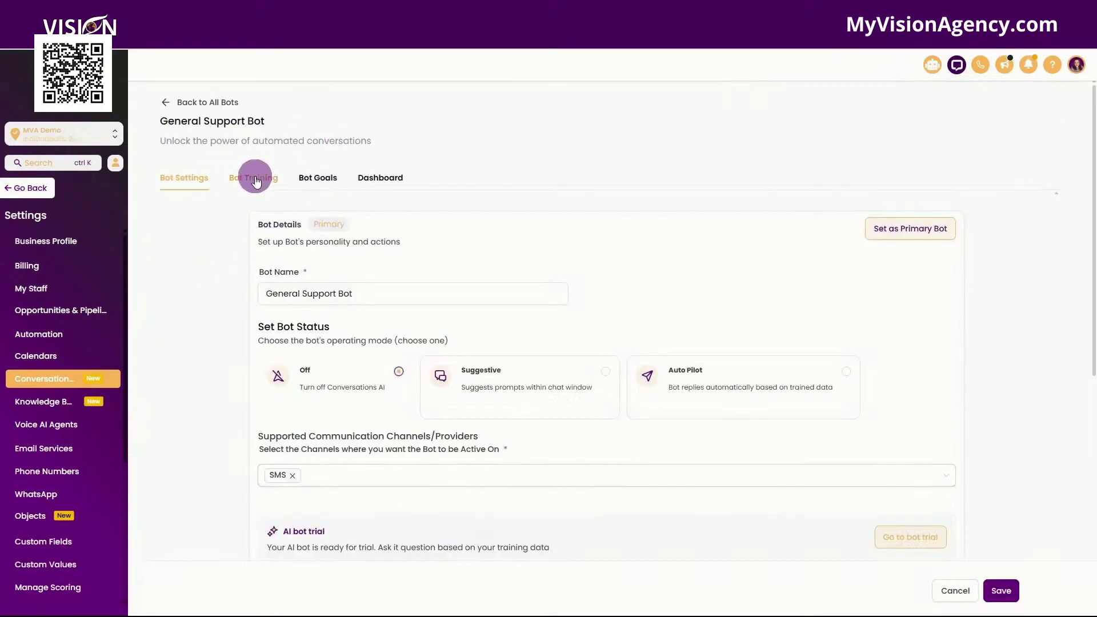
click(254, 180)
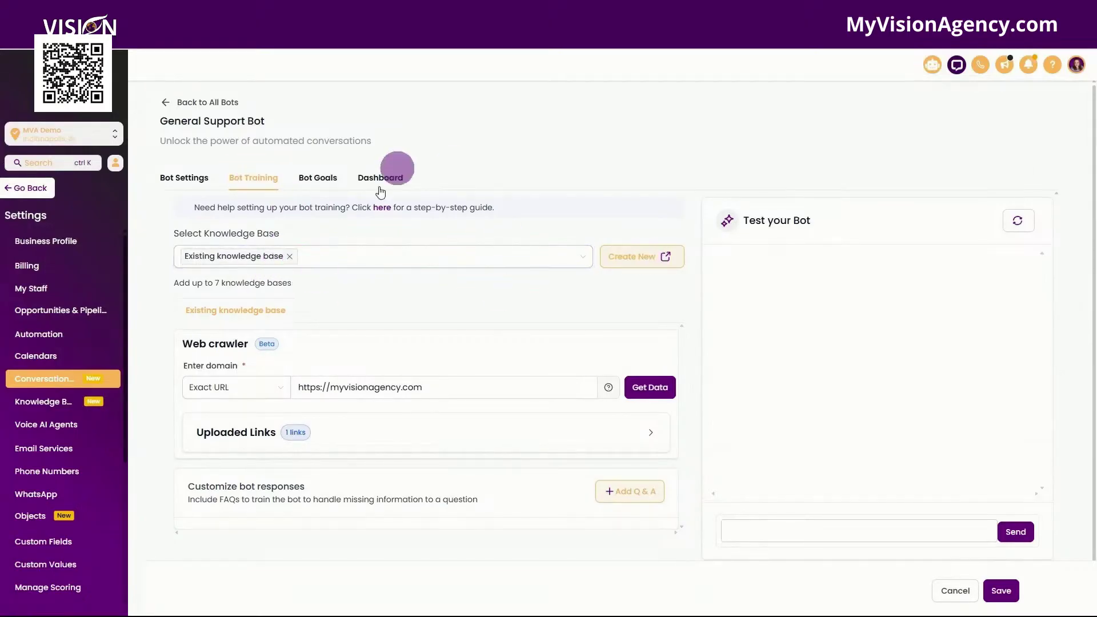
click(637, 260)
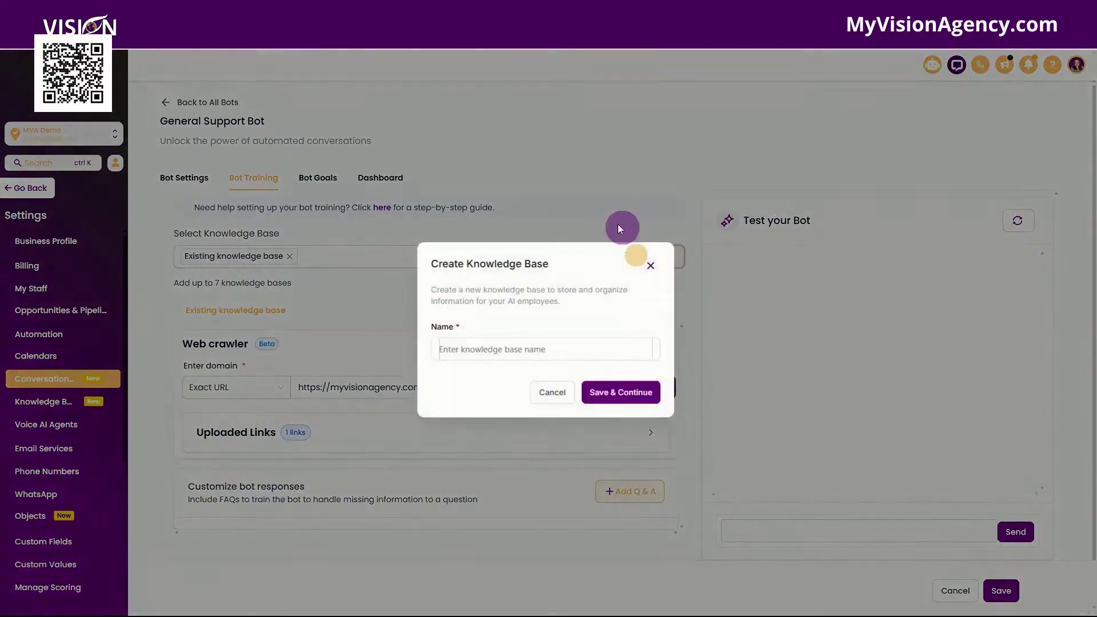
click(648, 263)
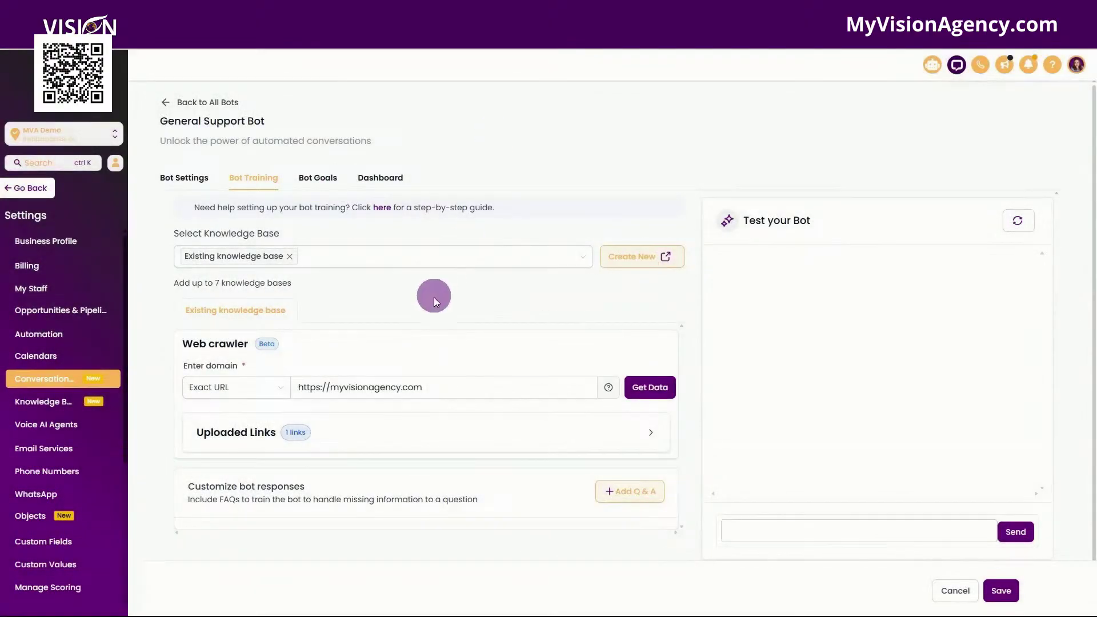
scroll(454, 282, down, 1)
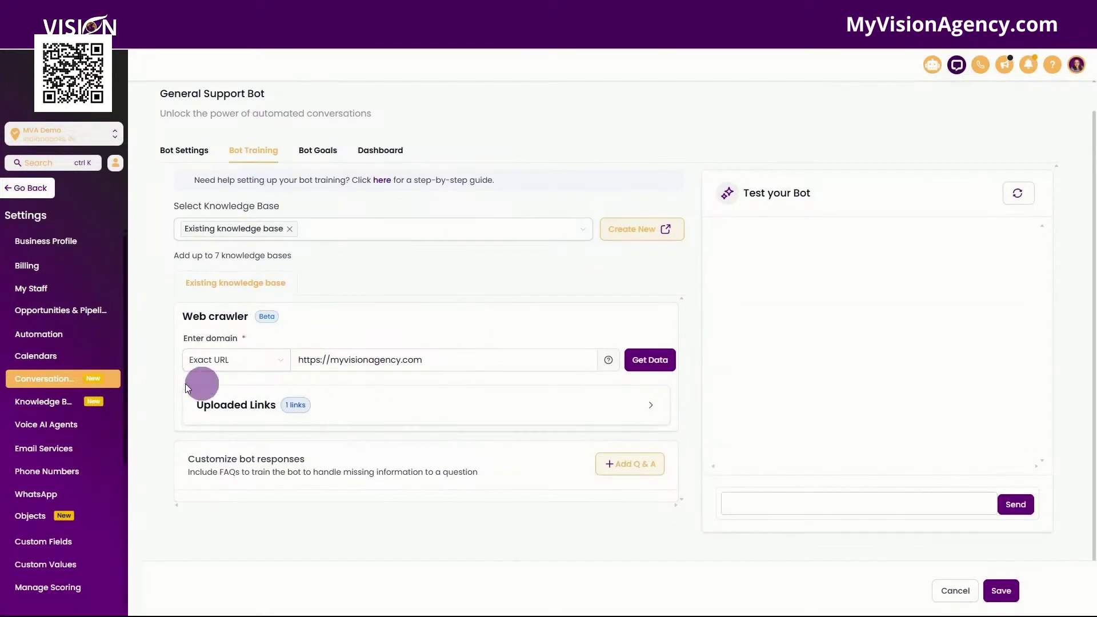
- Return to the Knowledge Base settings and reopen 'Existing knowledge base'
click(57, 410)
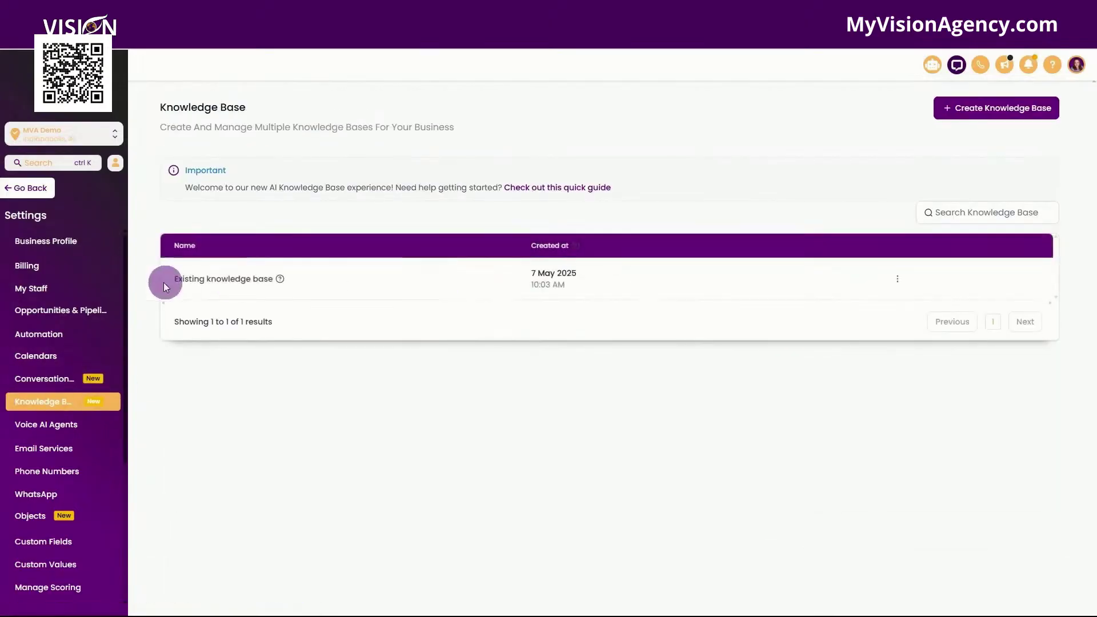
click(219, 287)
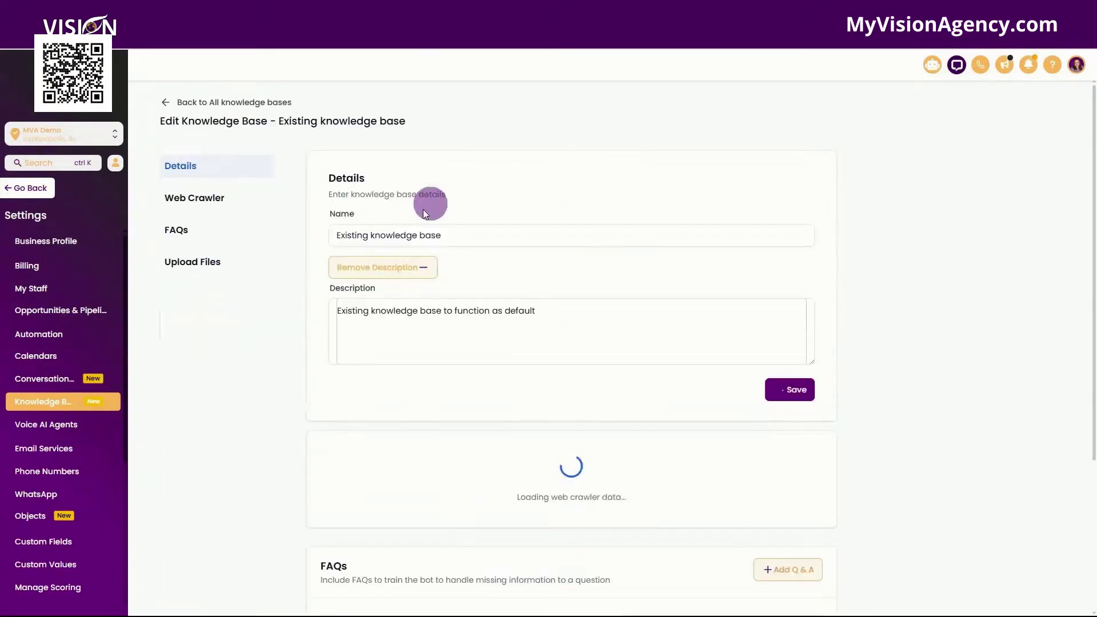
scroll(714, 476, down, 3)
scroll(962, 353, up, 3)
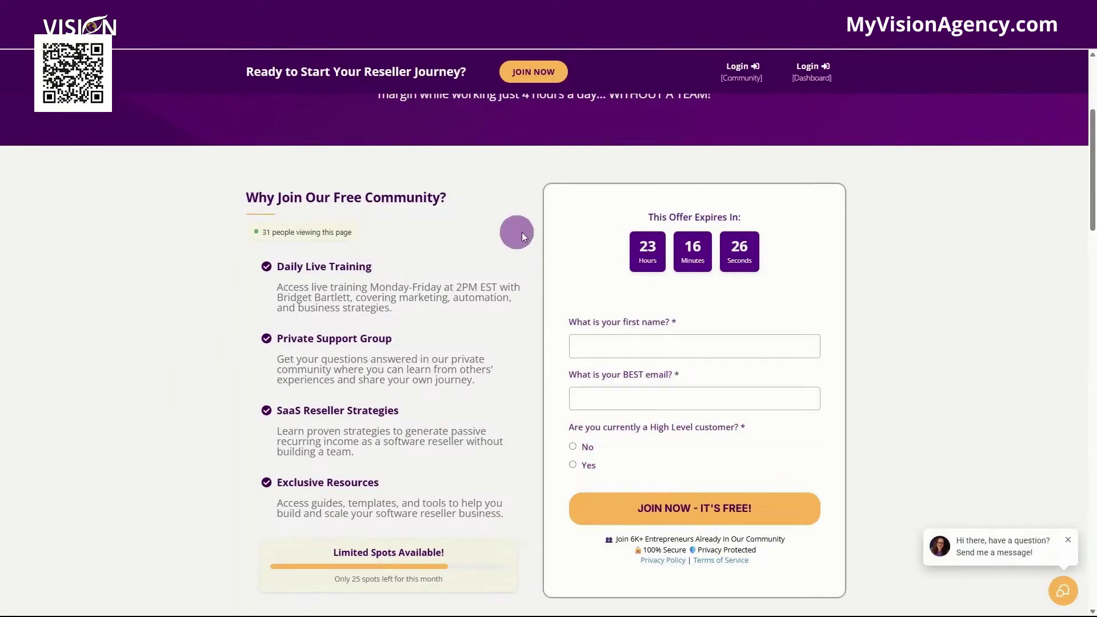
scroll(985, 307, down, 3)
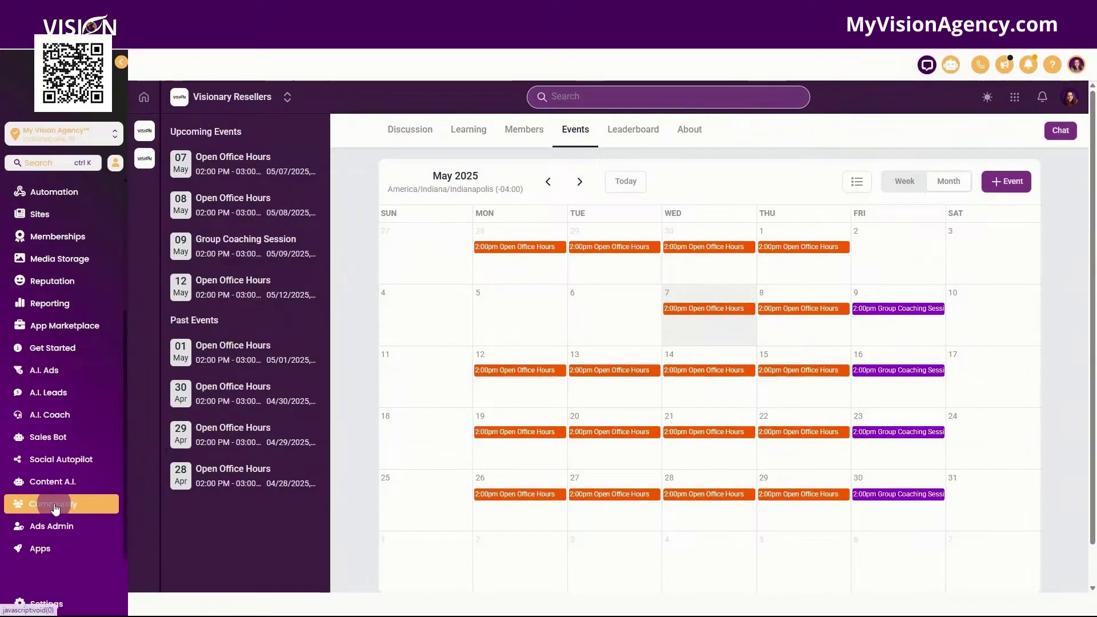
click(580, 174)
click(710, 309)
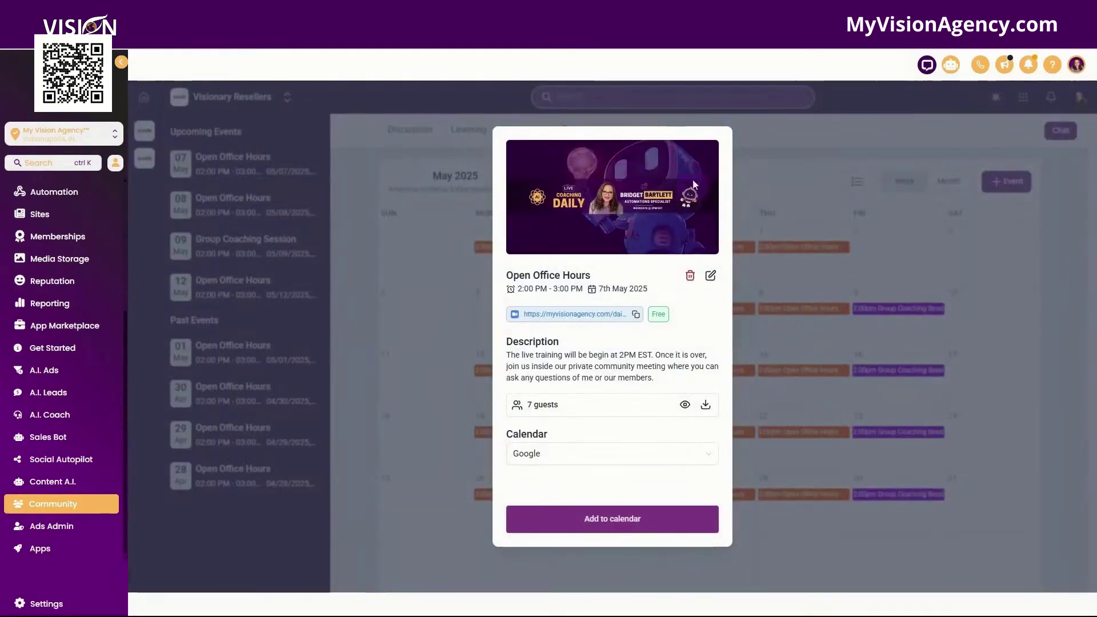
drag(692, 148, 681, 130)
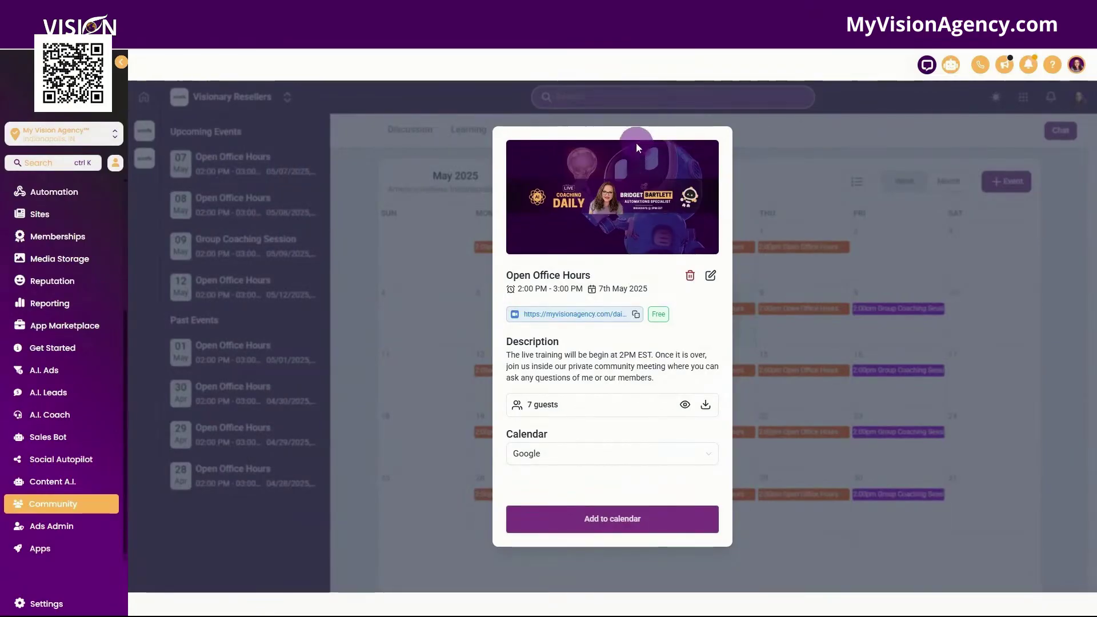
click(752, 117)
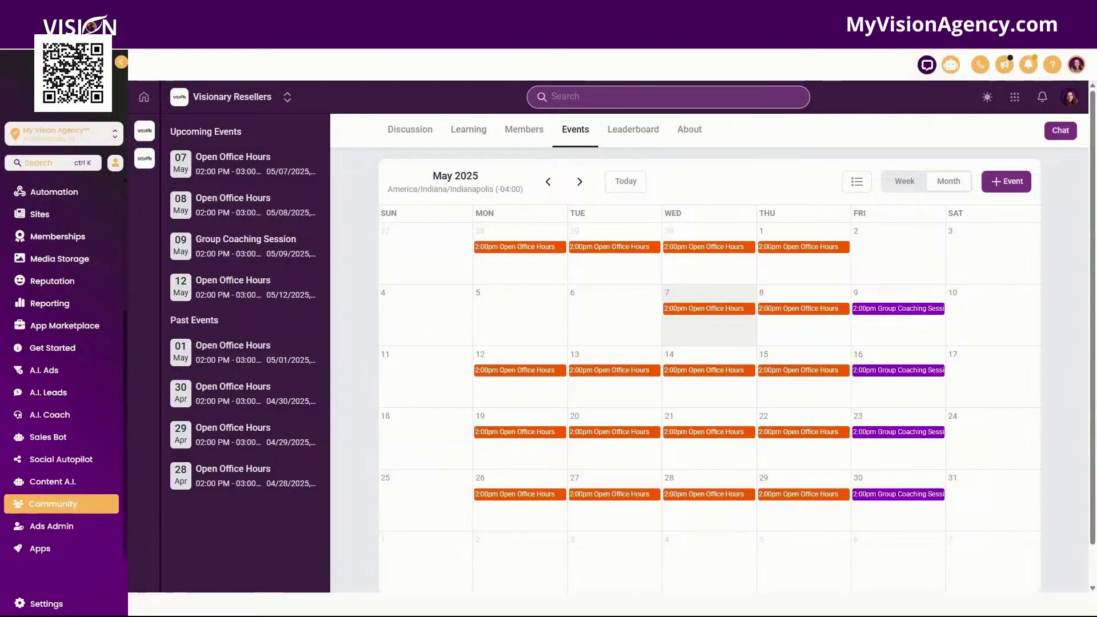